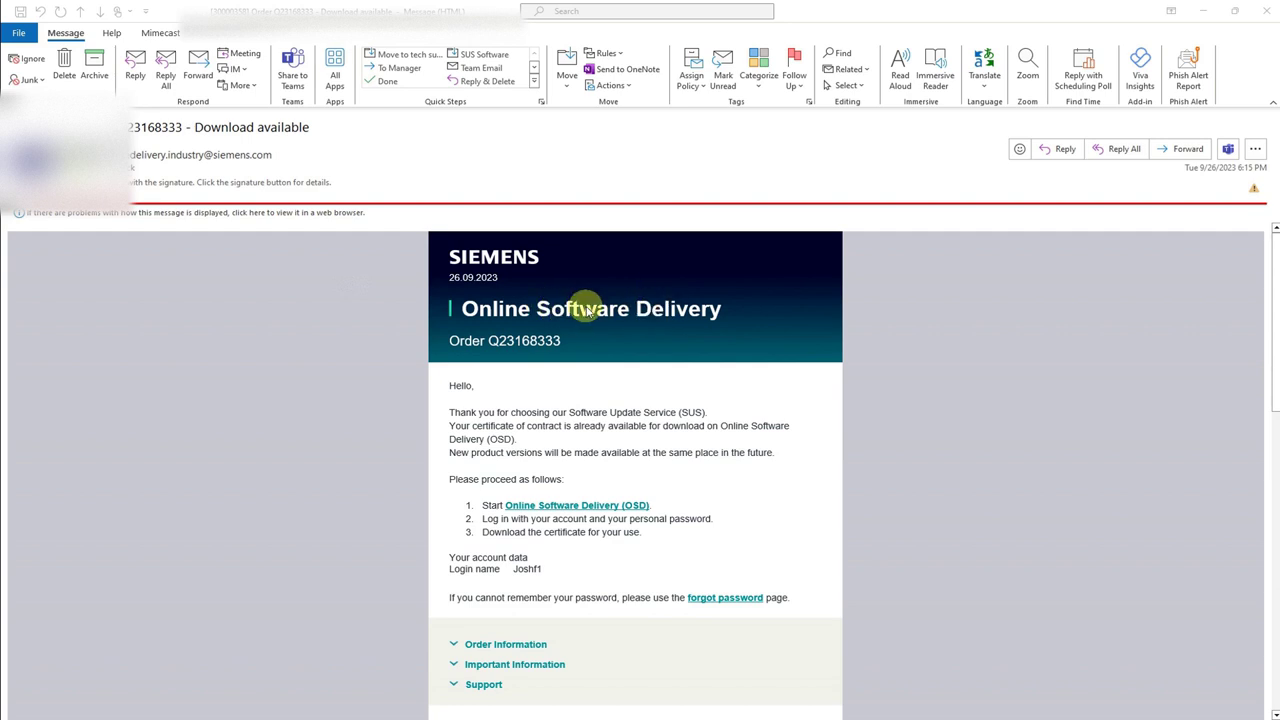
Read through the Online Software Delivery email and select the login name shown in it
{"action": "scroll", "coordinate": [608, 296], "scroll_direction": "down", "scroll_amount": 1}
{"action": "scroll", "coordinate": [651, 411], "scroll_direction": "down", "scroll_amount": 2}
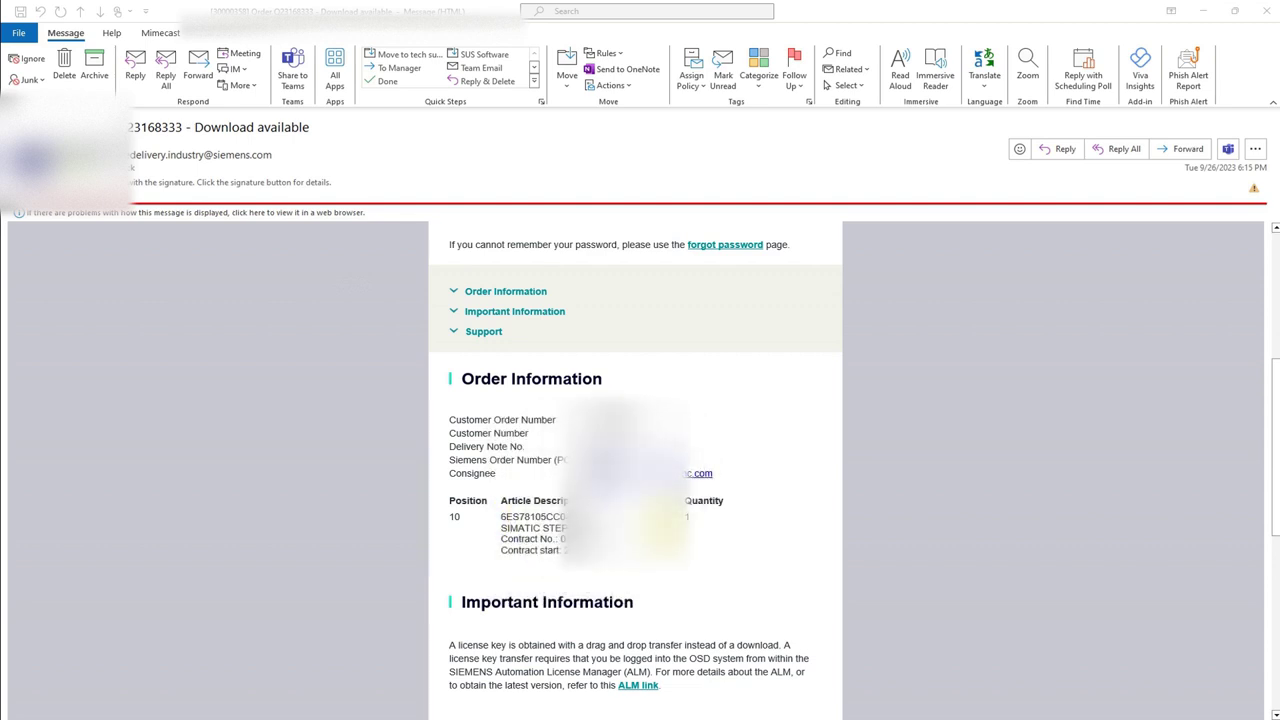
{"action": "scroll", "coordinate": [666, 531], "scroll_direction": "up", "scroll_amount": 3}
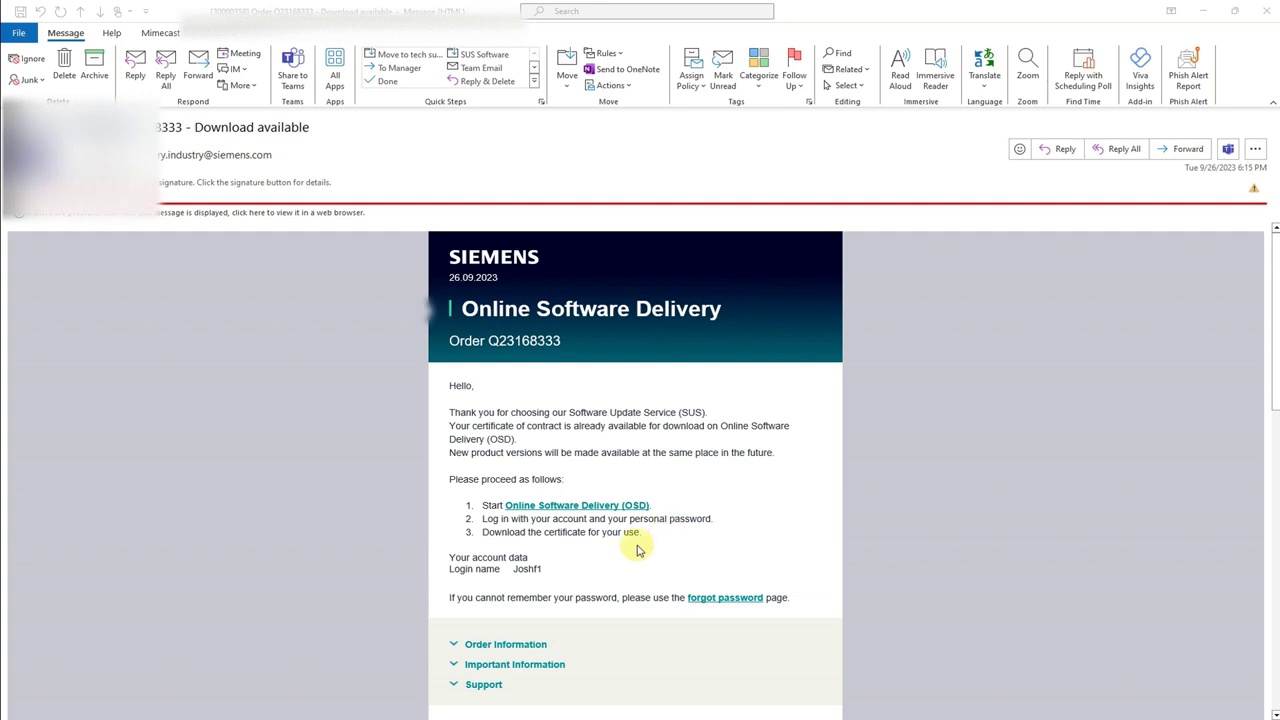
{"action": "left_click", "coordinate": [518, 572]}
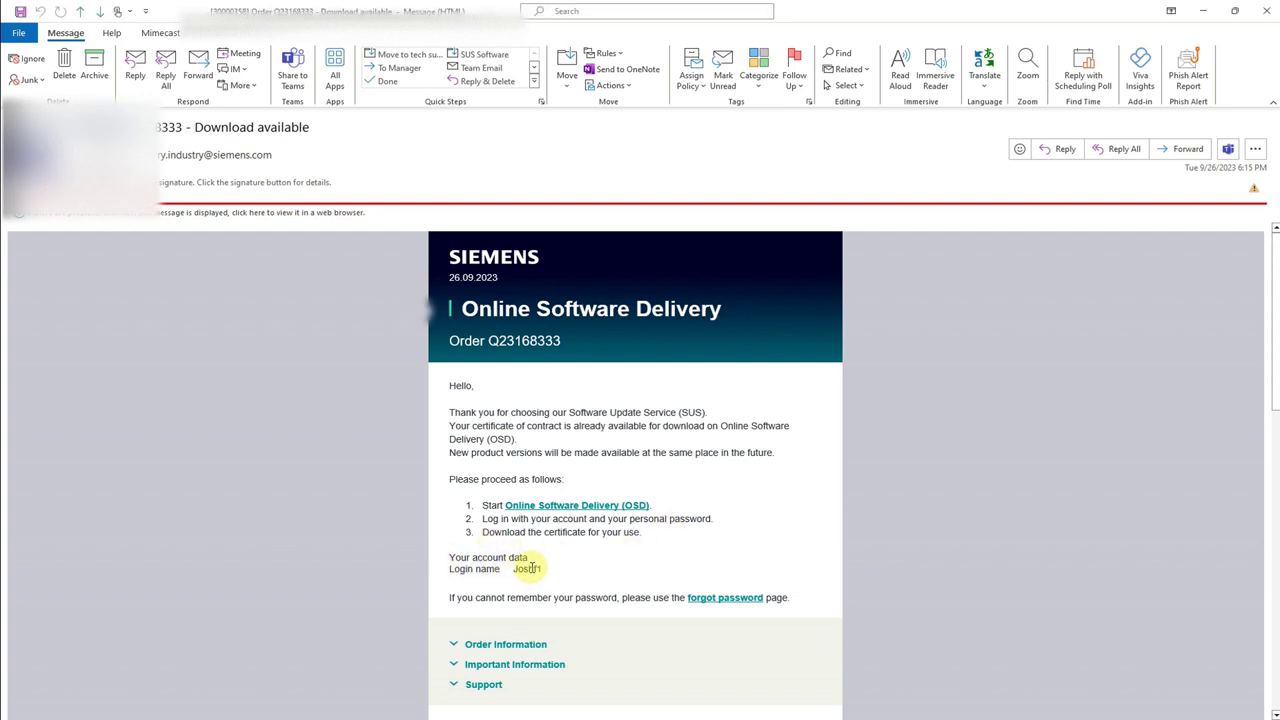
{"action": "double_click", "coordinate": [531, 570]}
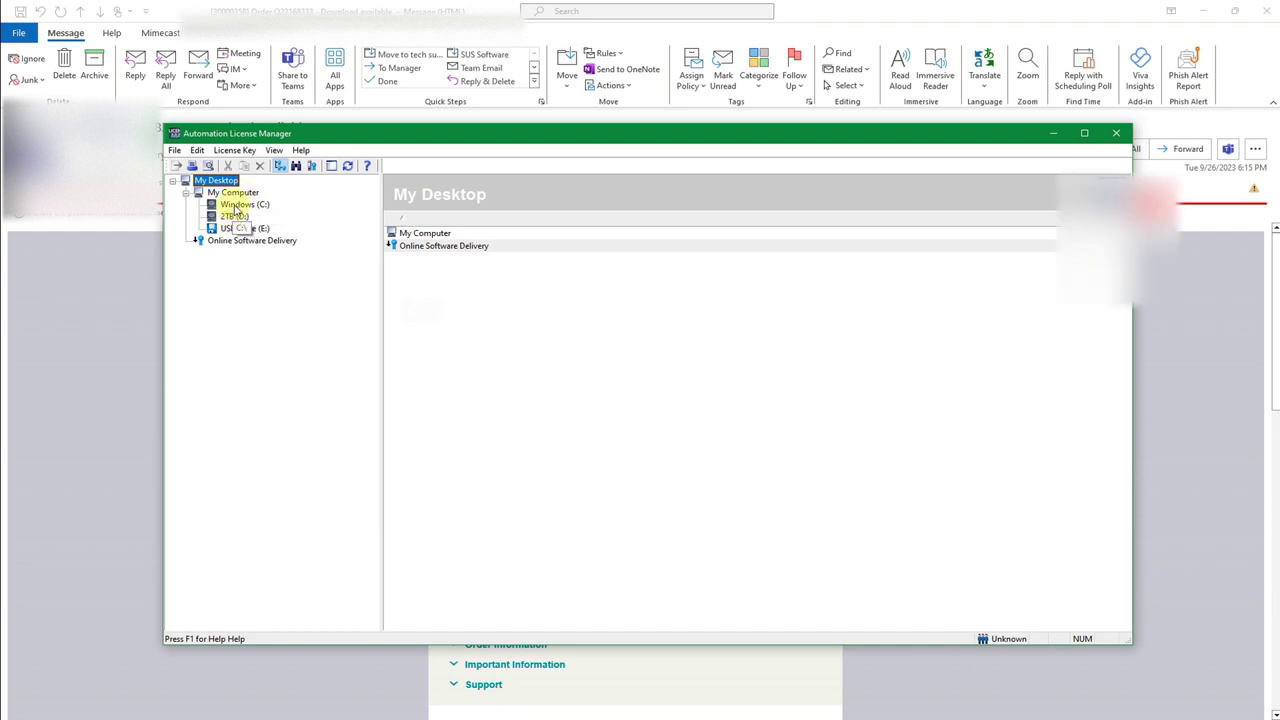
View the license keys on USB Drive (E:), then go to Online Software Delivery
{"action": "left_click", "coordinate": [232, 228]}
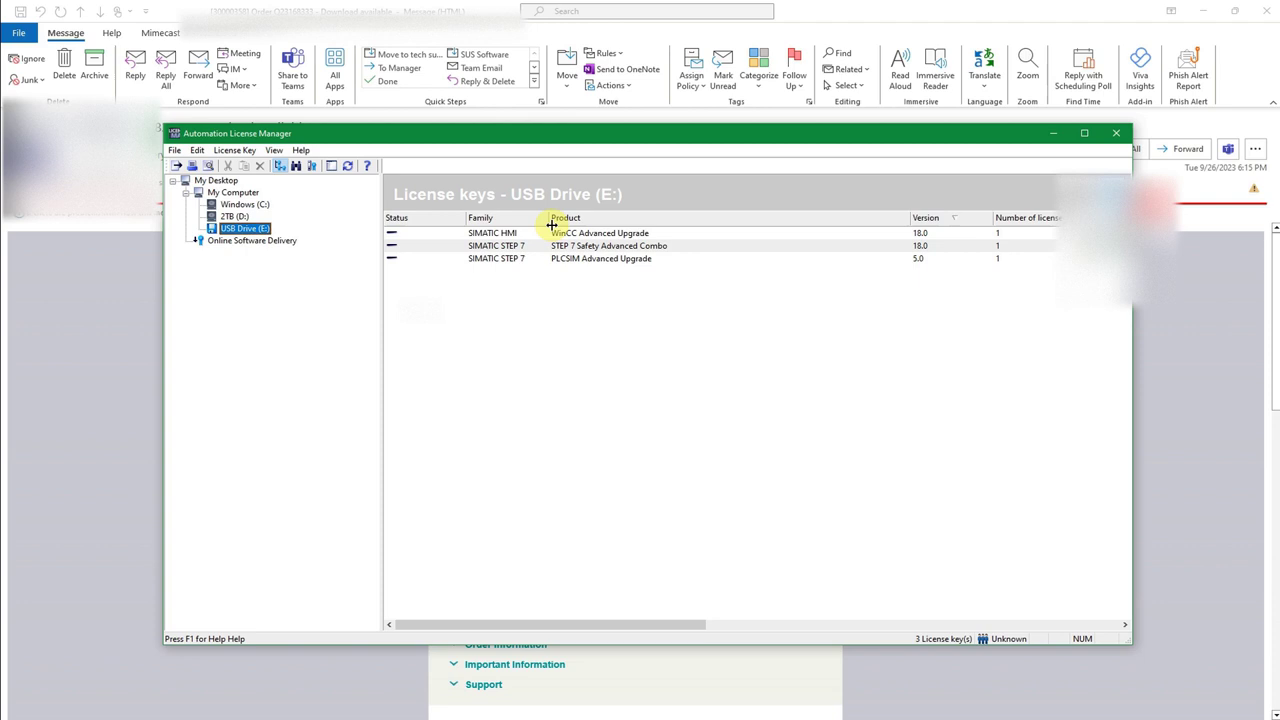
{"action": "left_click", "coordinate": [238, 244]}
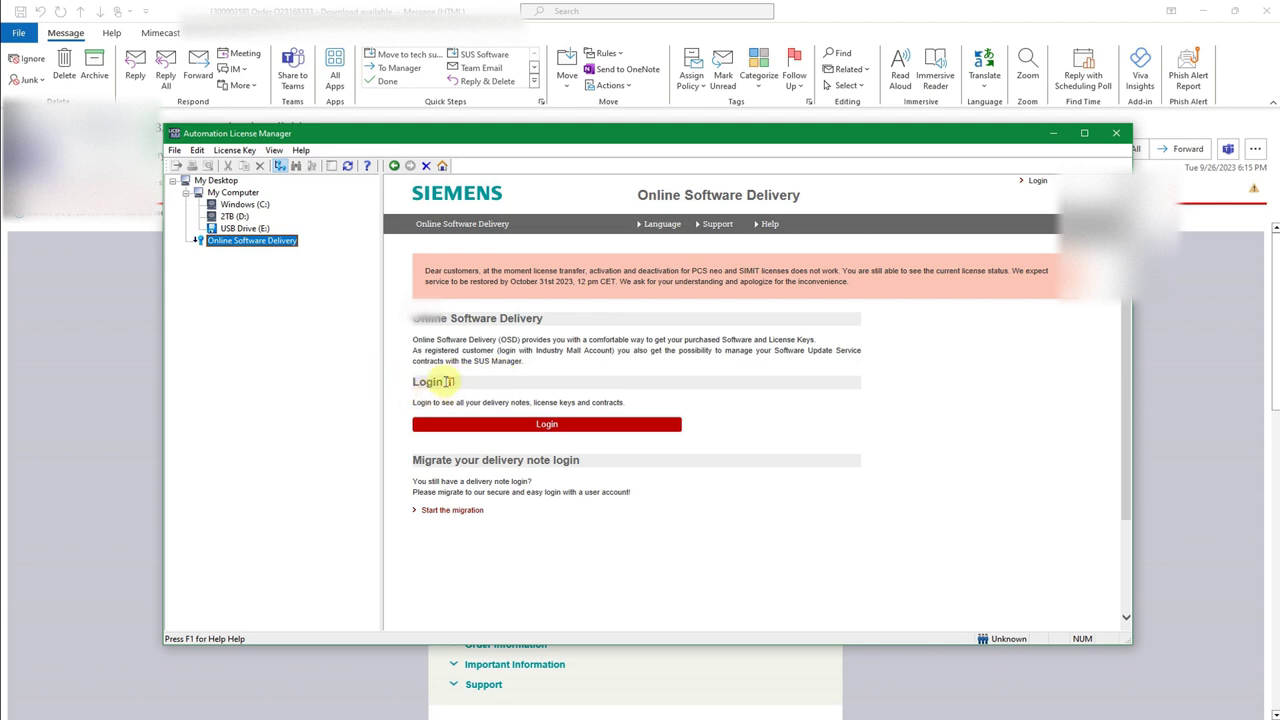
Log in to Online Software Delivery with the emailed login name and password
{"action": "left_click", "coordinate": [480, 432]}
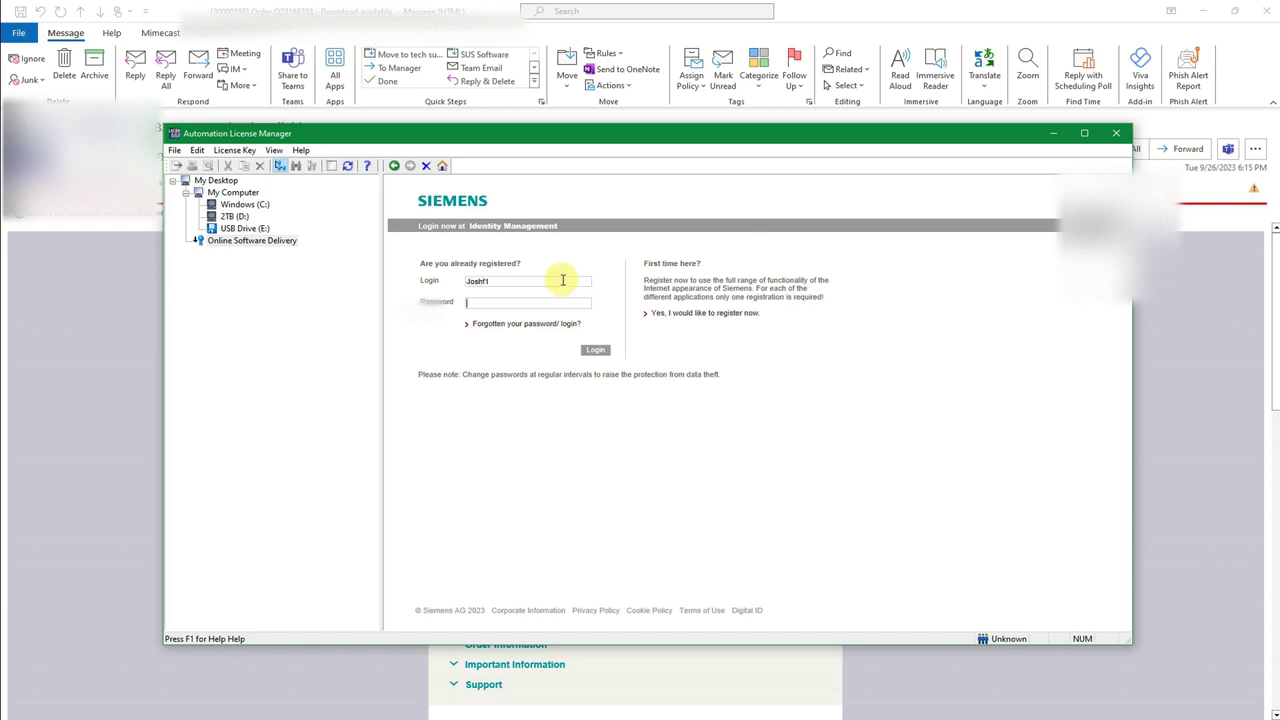
{"action": "left_click", "coordinate": [600, 348]}
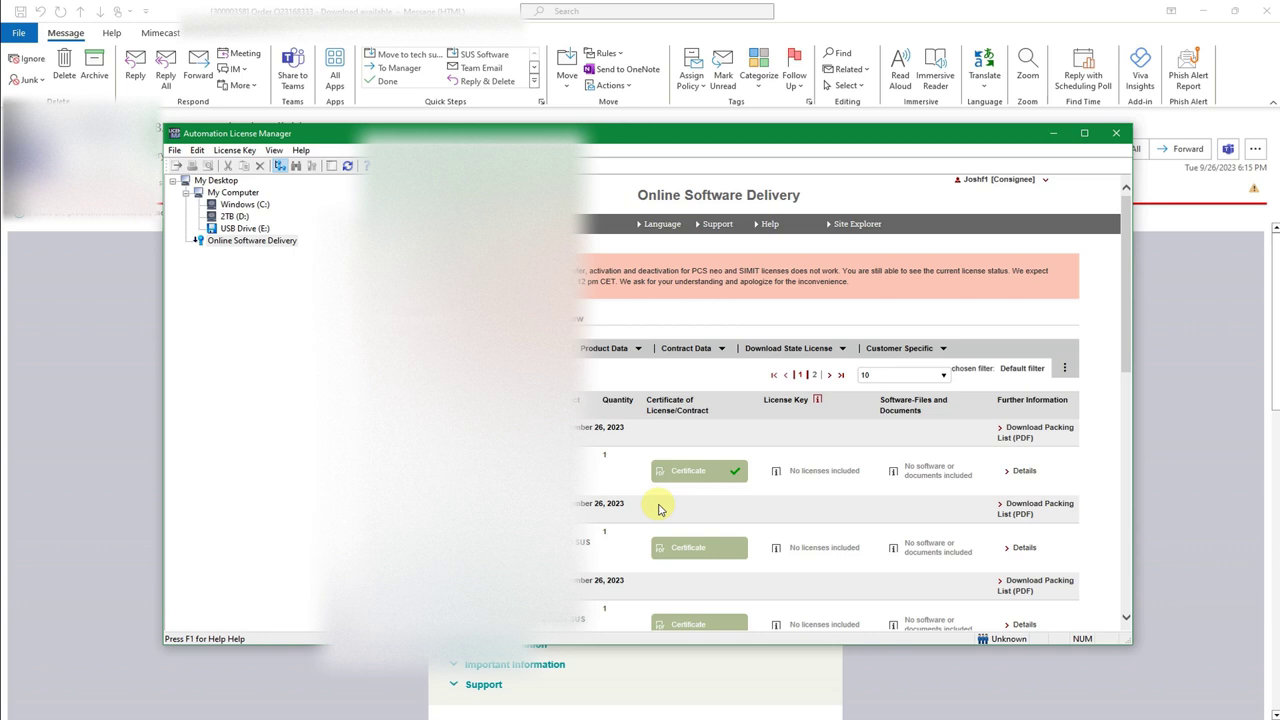
Drag the order's licenses onto USB Drive (E:) and confirm the transfer
{"action": "scroll", "coordinate": [660, 497], "scroll_direction": "down", "scroll_amount": 10}
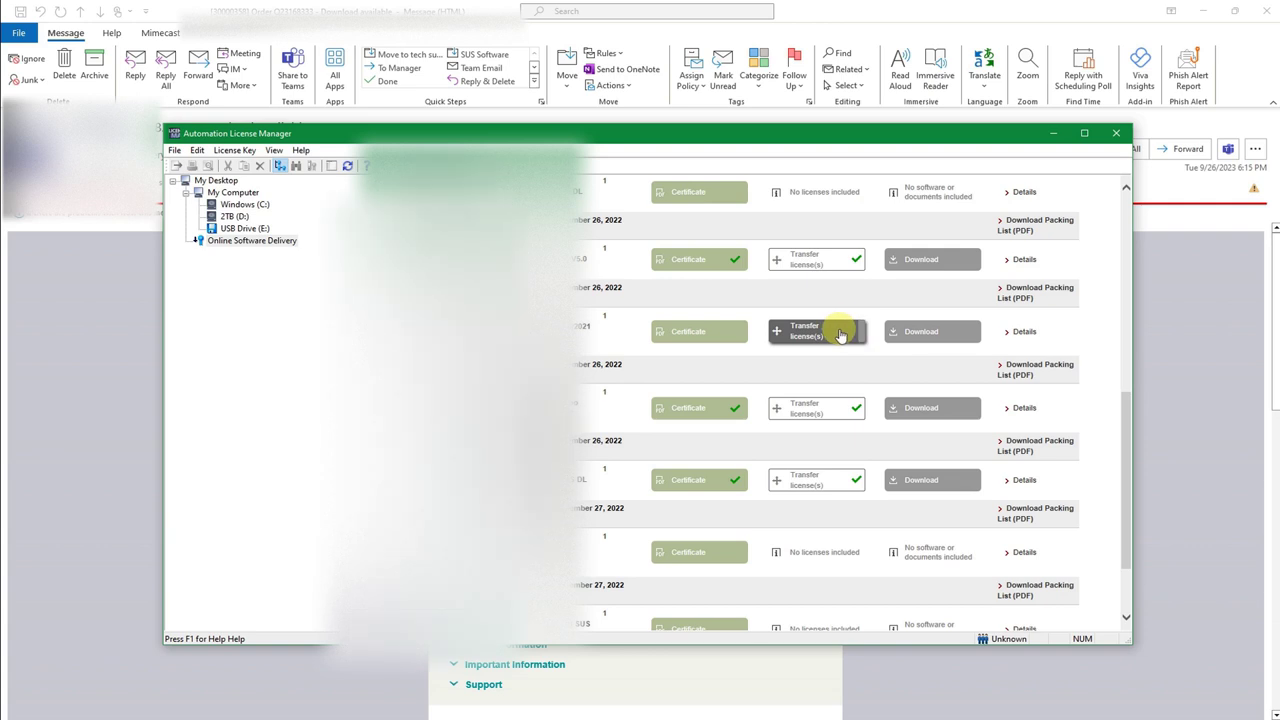
{"action": "left_click_drag", "start_coordinate": [840, 335], "coordinate": [808, 396]}
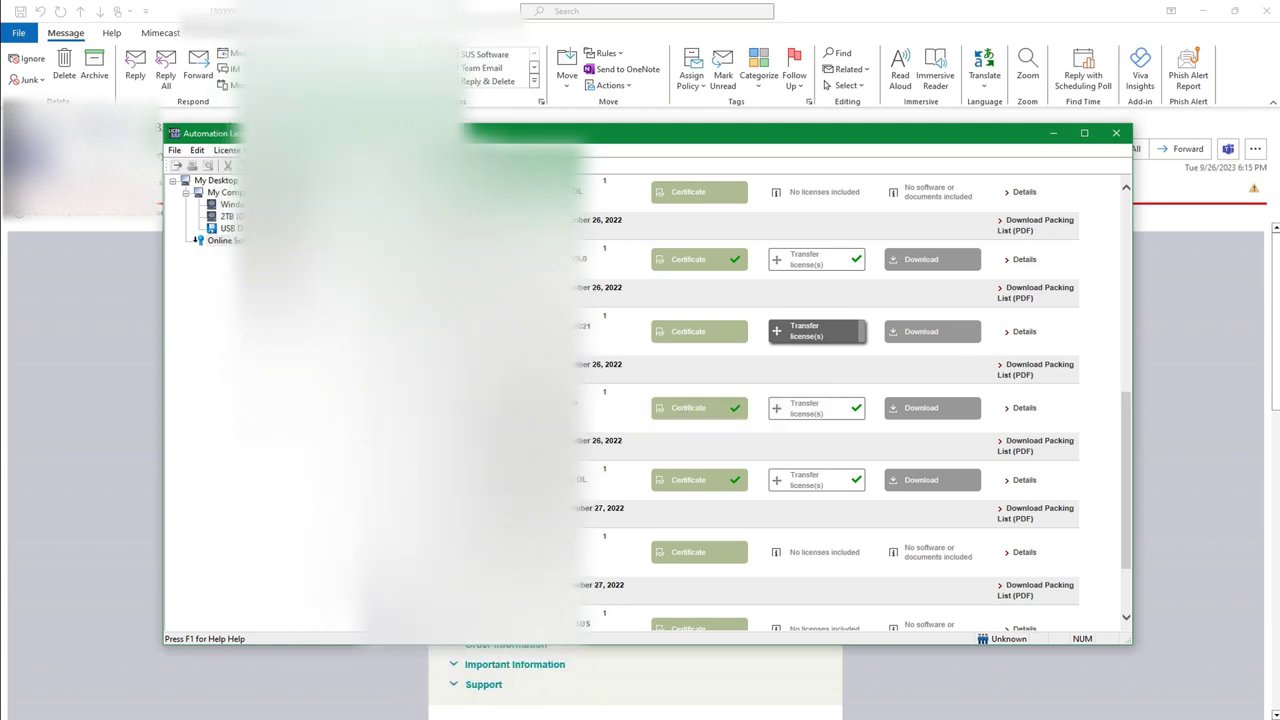
{"action": "mouse_move", "coordinate": [808, 396]}
{"action": "left_mouse_down"}
{"action": "mouse_move", "coordinate": [254, 217]}
{"action": "mouse_move", "coordinate": [238, 232]}
{"action": "left_mouse_up"}
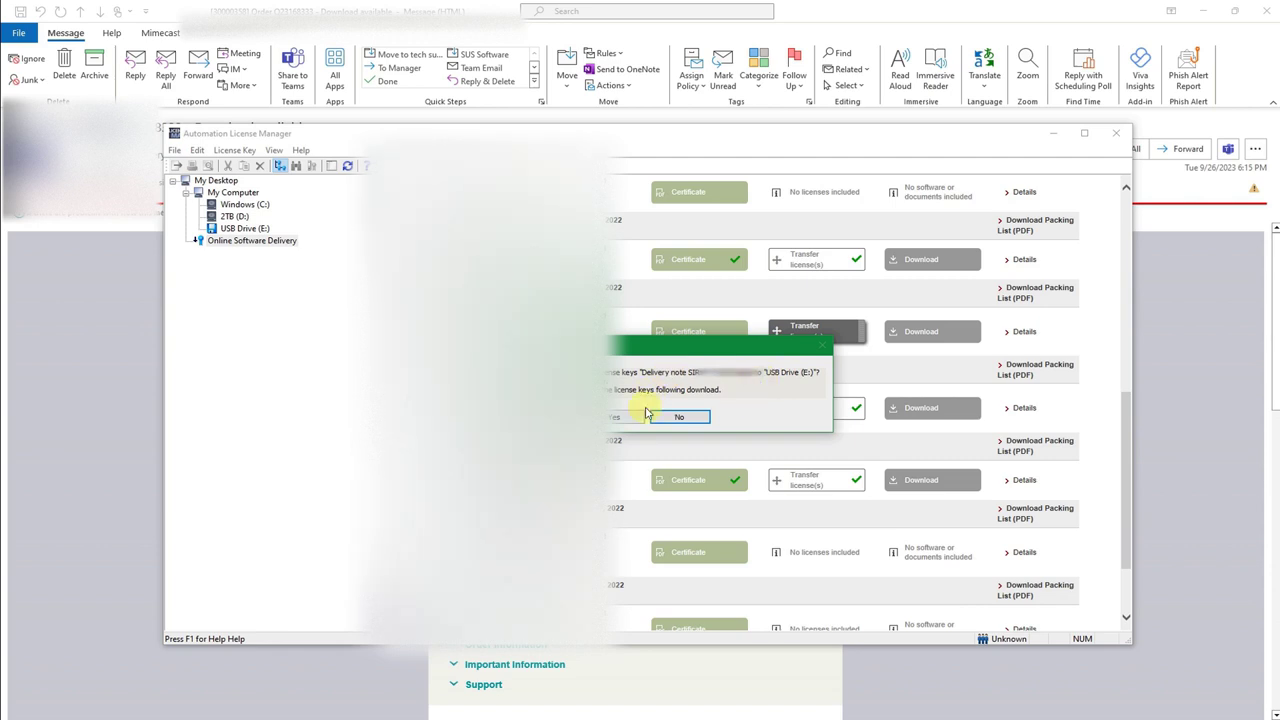
{"action": "left_click", "coordinate": [617, 420]}
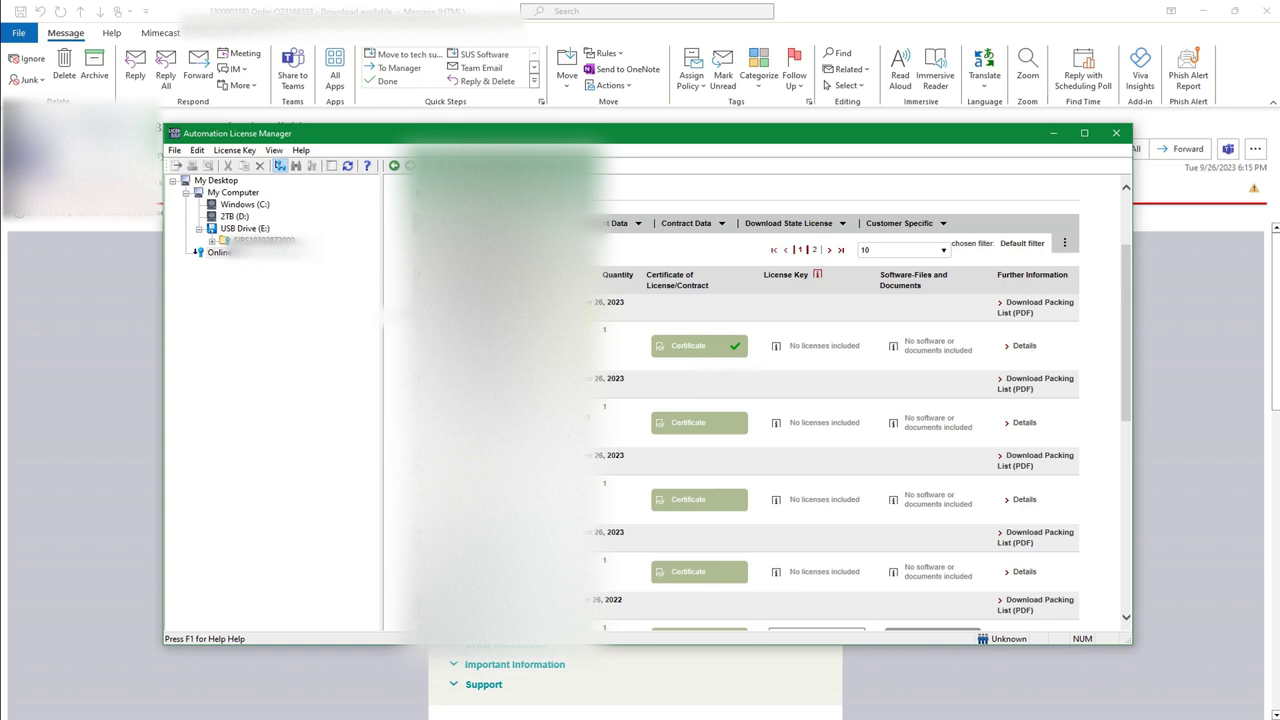
Download the transferred order's certificate, accepting the warning, and save the file
{"action": "scroll", "coordinate": [655, 365], "scroll_direction": "down", "scroll_amount": 3}
{"action": "scroll", "coordinate": [670, 362], "scroll_direction": "down", "scroll_amount": 3}
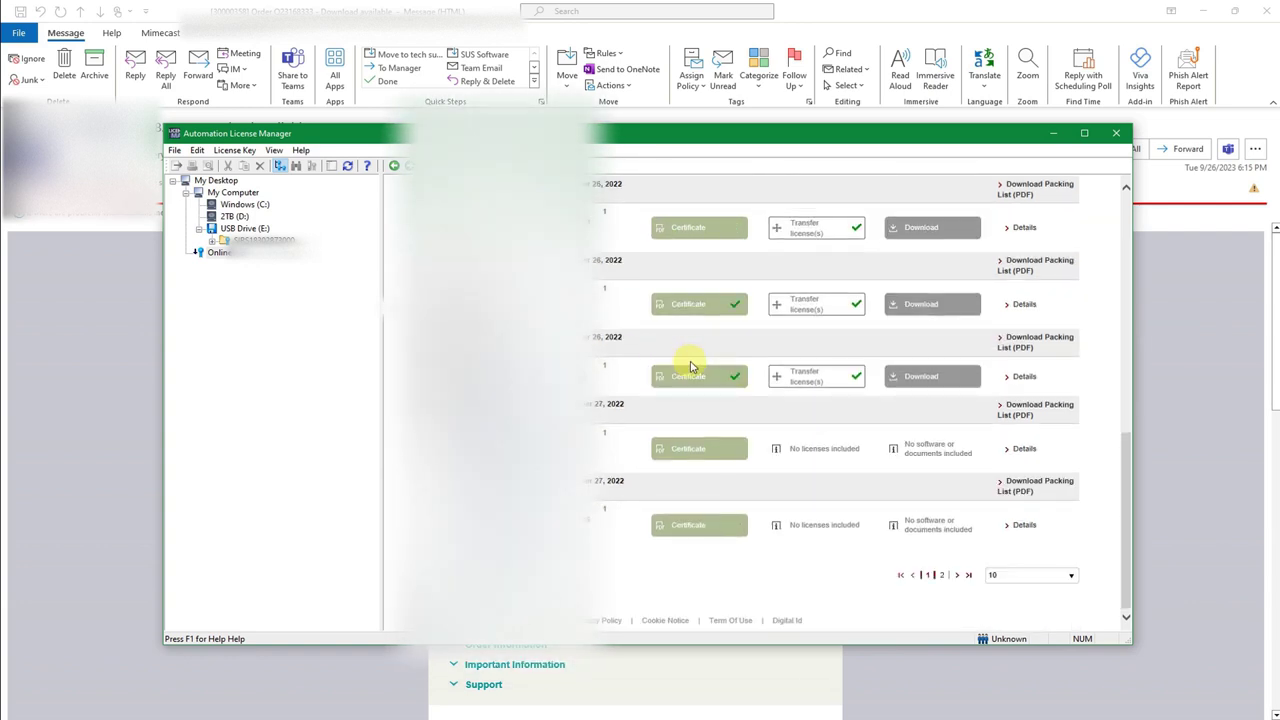
{"action": "scroll", "coordinate": [816, 422], "scroll_direction": "up", "scroll_amount": 3}
{"action": "scroll", "coordinate": [816, 422], "scroll_direction": "down", "scroll_amount": 3}
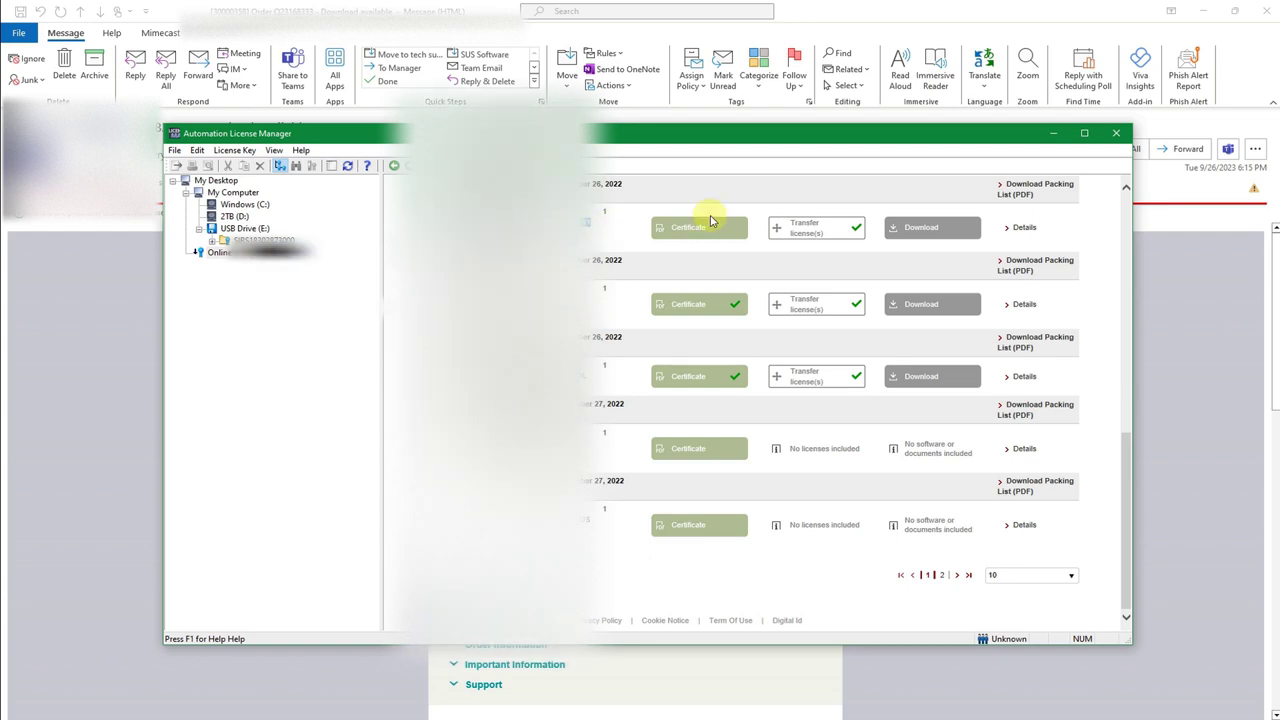
{"action": "left_click", "coordinate": [718, 226]}
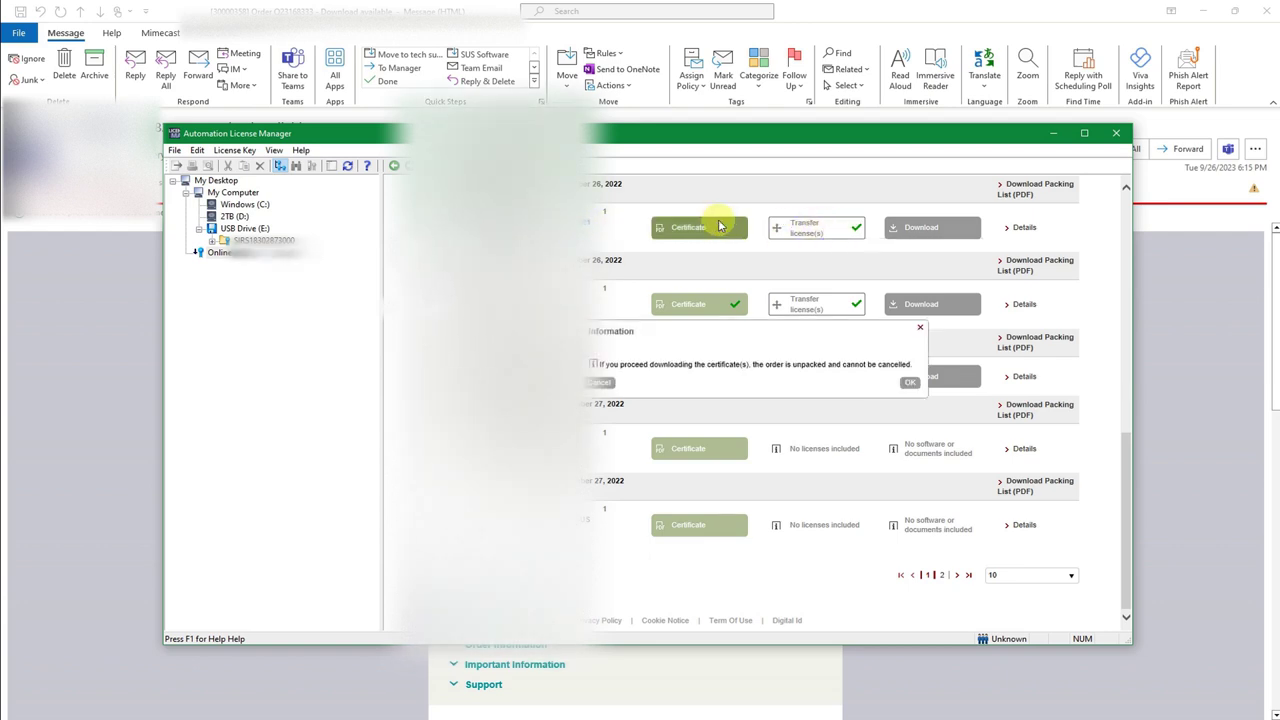
{"action": "left_click", "coordinate": [912, 384]}
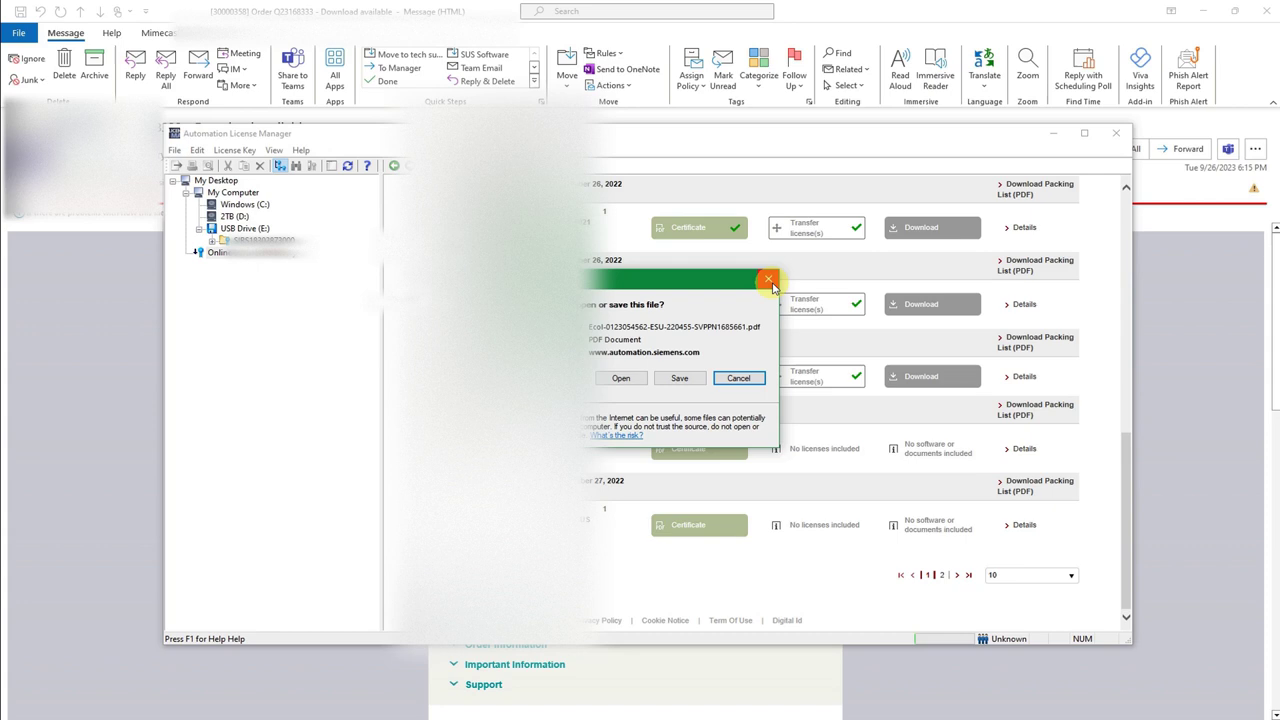
{"action": "left_click", "coordinate": [769, 280]}
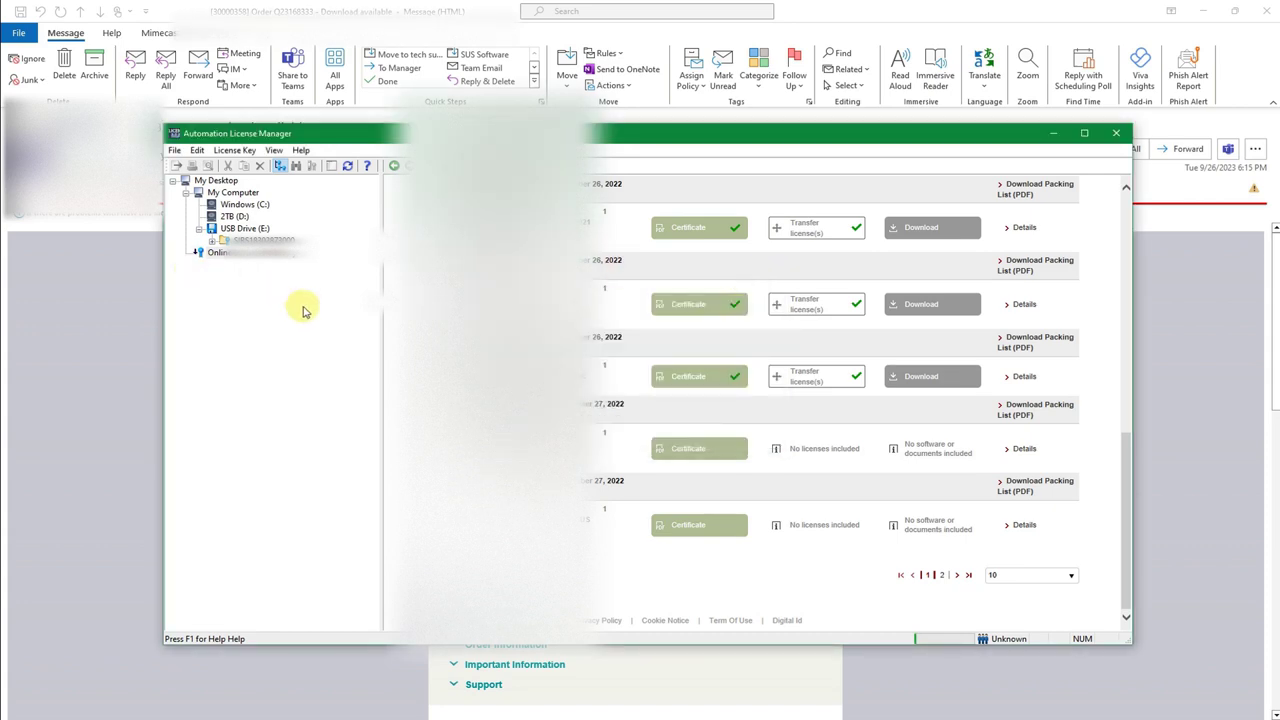
{"action": "left_click", "coordinate": [244, 229]}
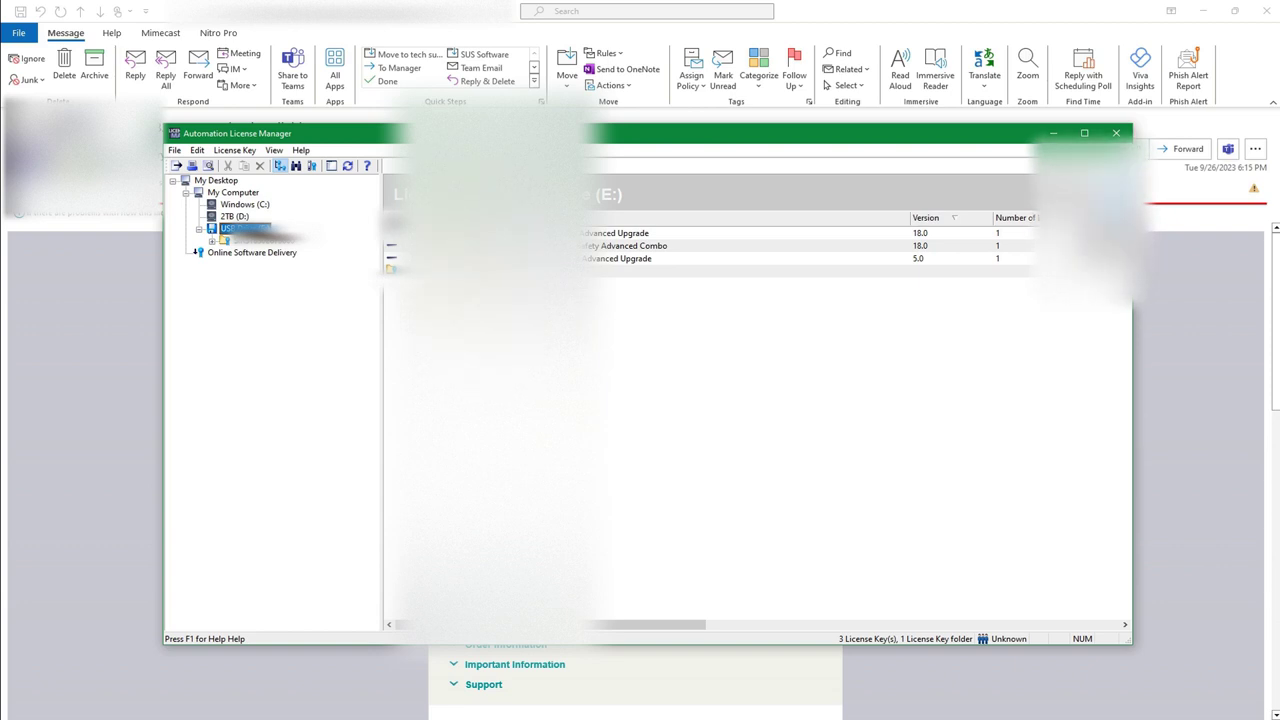
{"action": "left_click", "coordinate": [435, 270]}
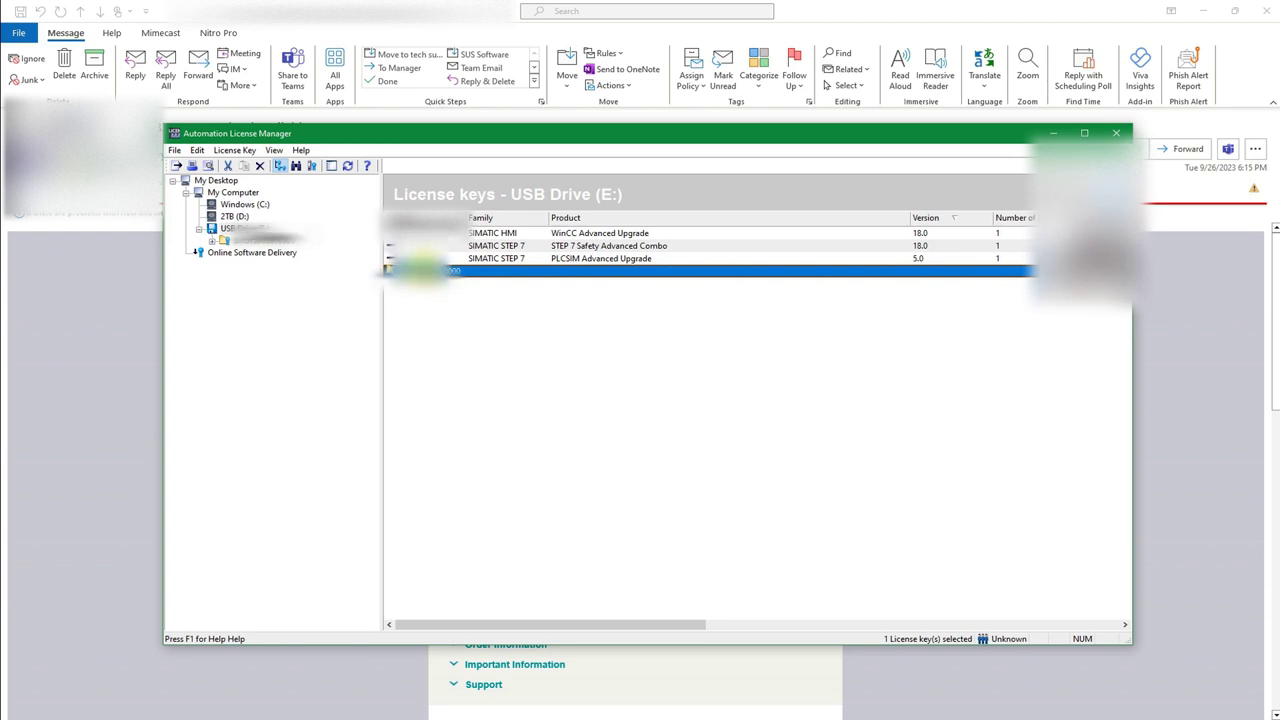
{"action": "double_click", "coordinate": [420, 270]}
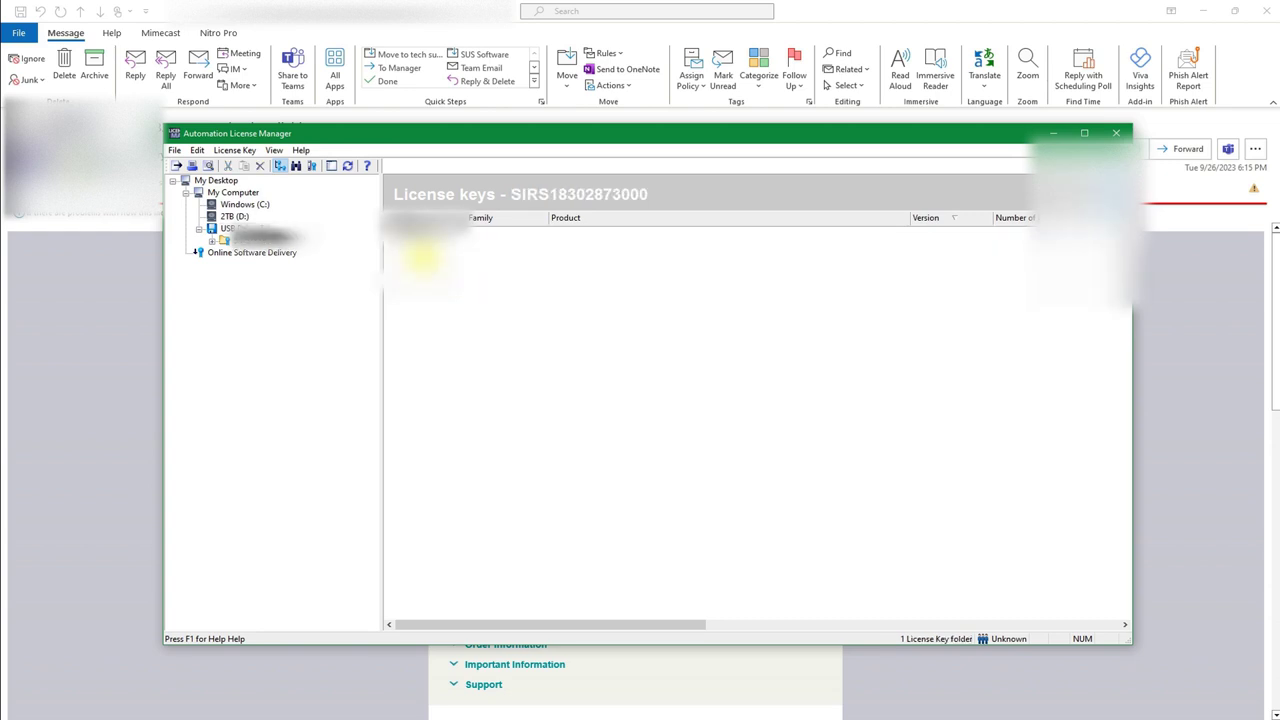
{"action": "double_click", "coordinate": [420, 240]}
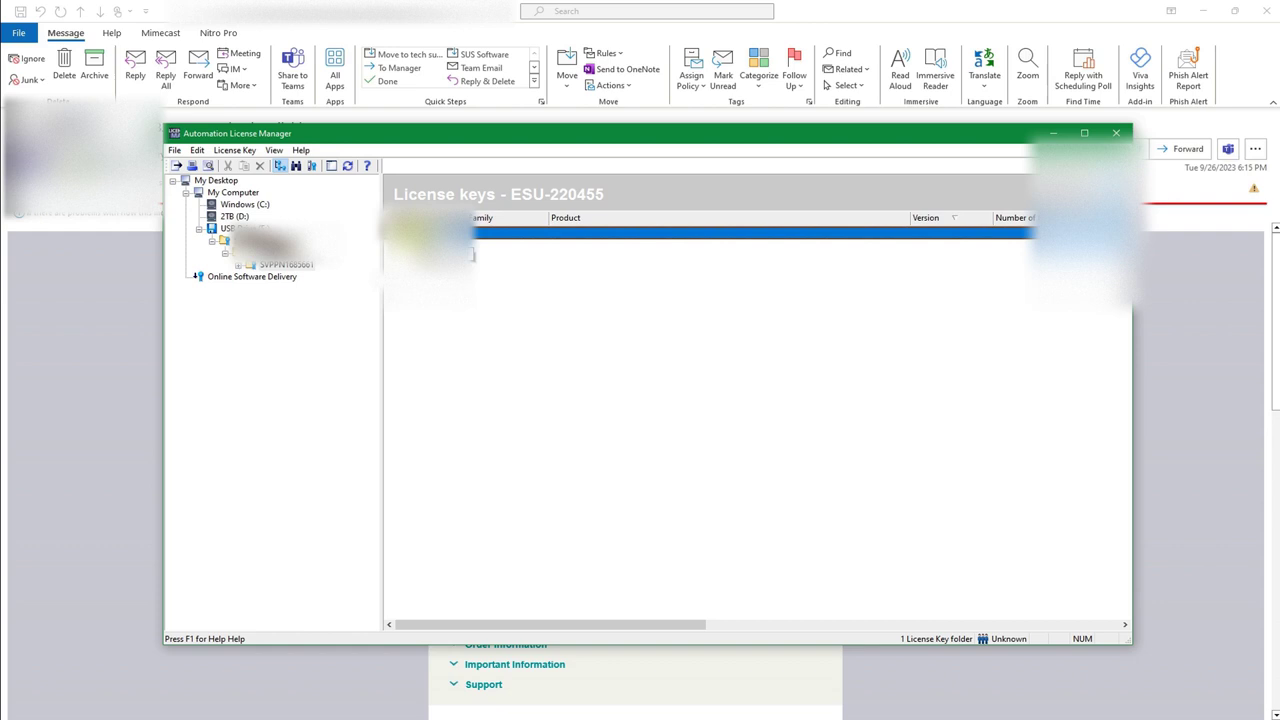
{"action": "double_click", "coordinate": [480, 233]}
{"action": "double_click", "coordinate": [508, 232]}
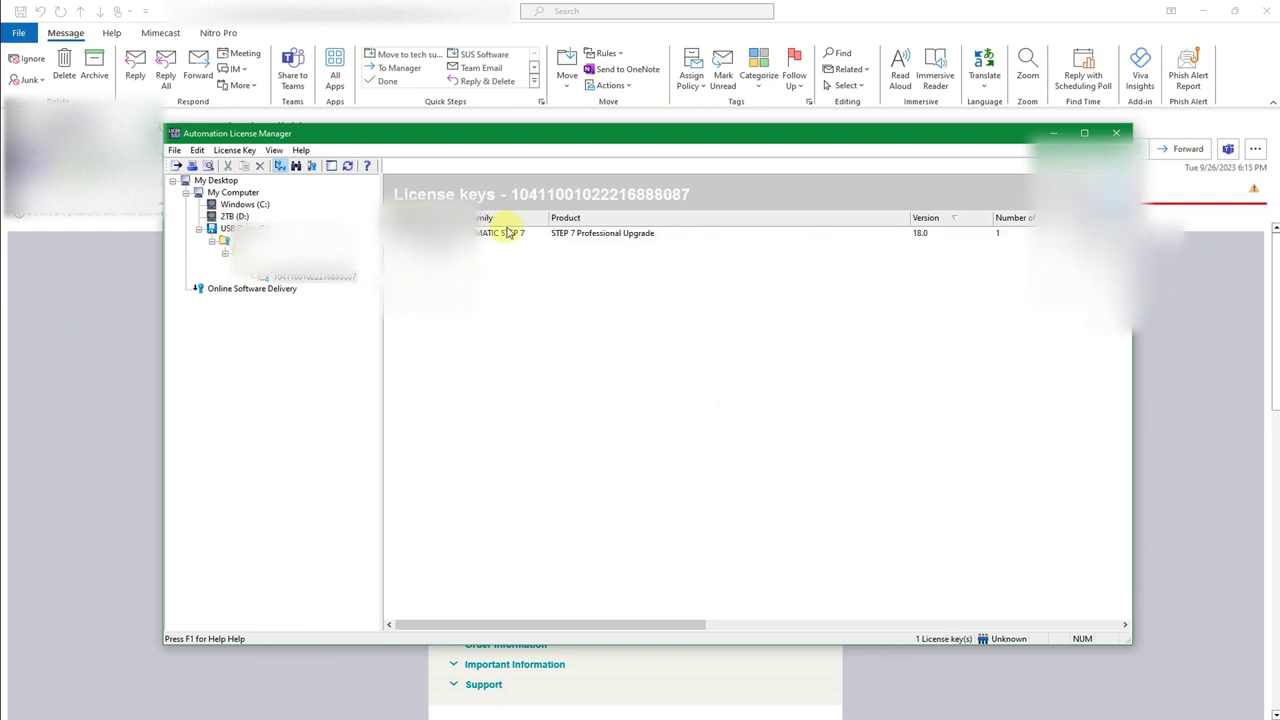
{"action": "left_click", "coordinate": [555, 233]}
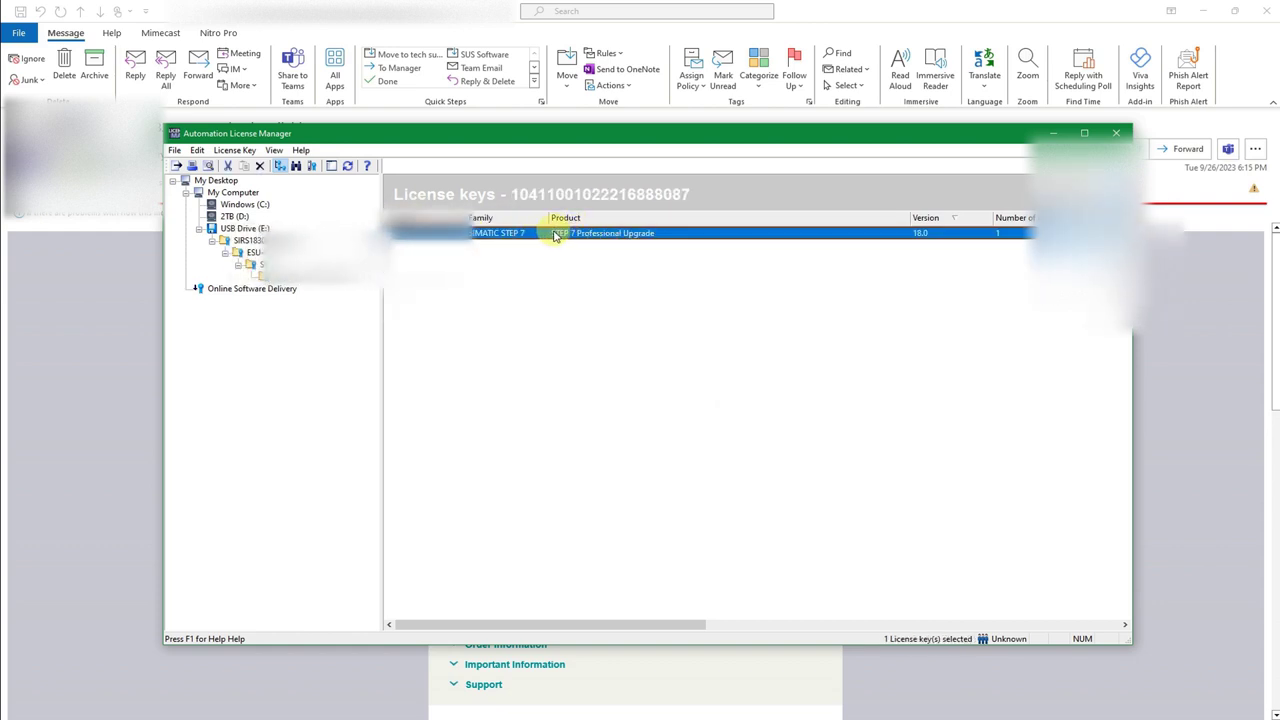
{"action": "left_click", "coordinate": [232, 229]}
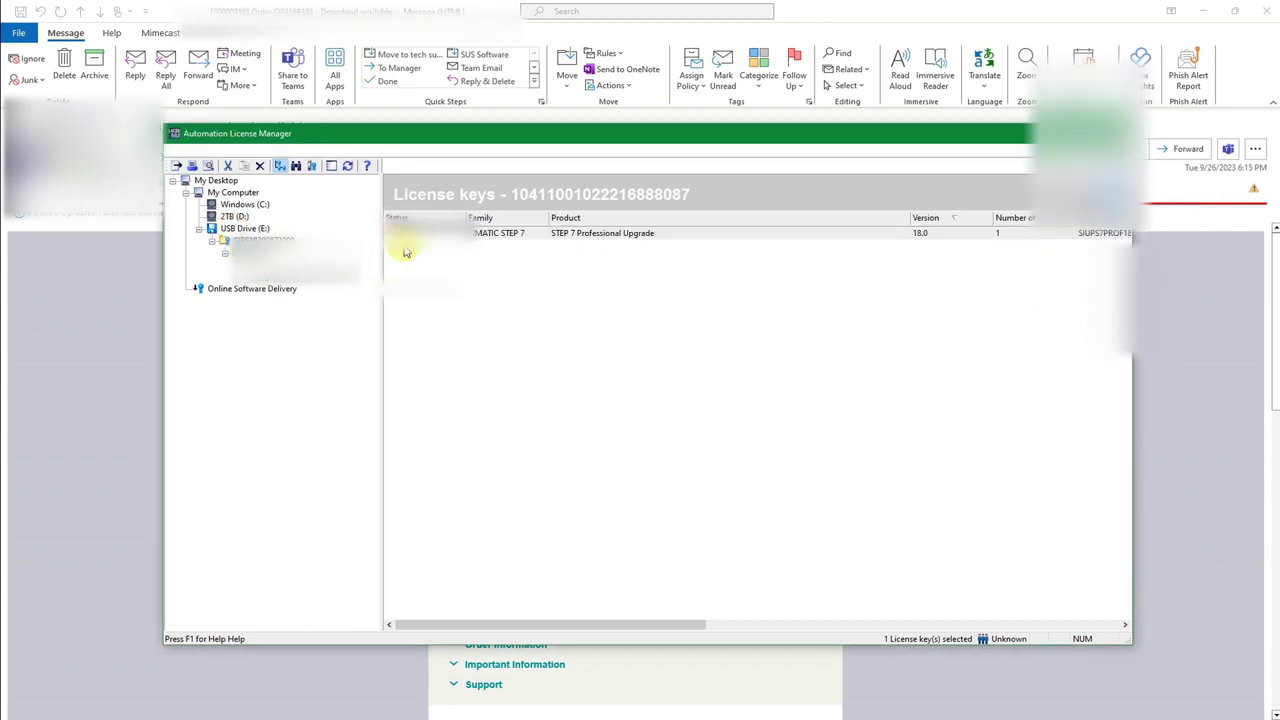
{"action": "left_click", "coordinate": [265, 253]}
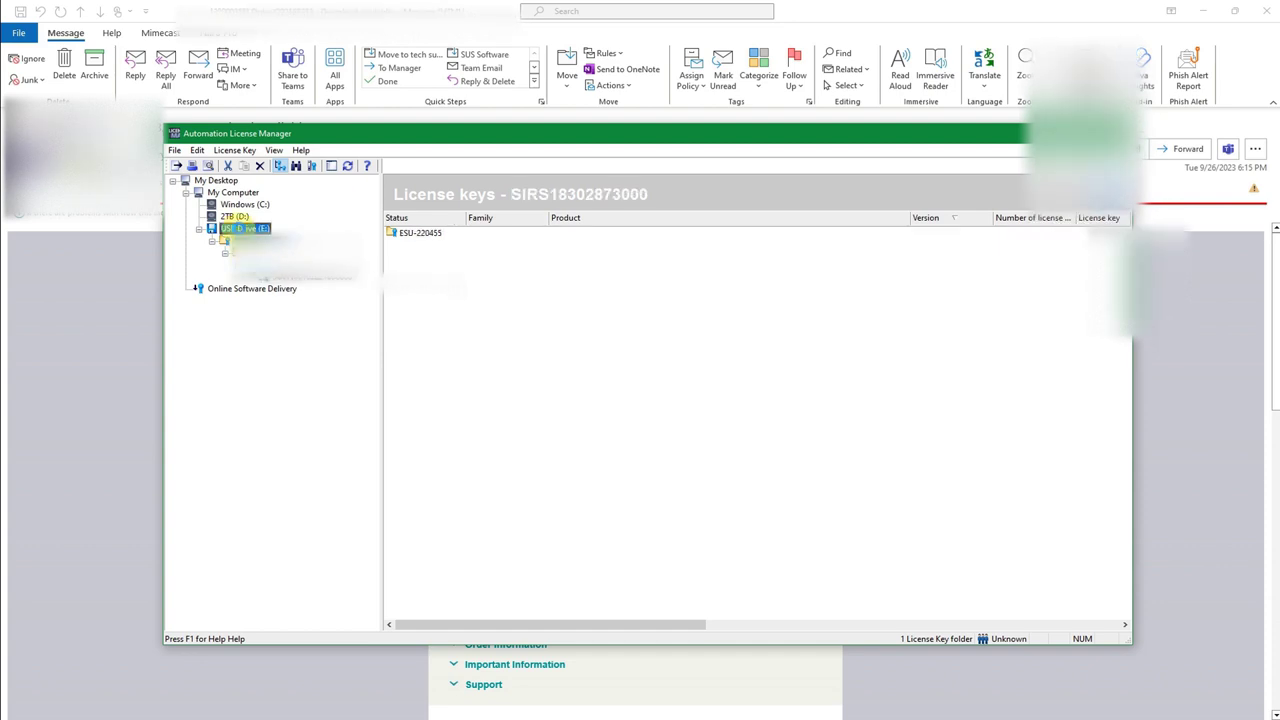
{"action": "left_click_drag", "start_coordinate": [262, 262], "coordinate": [241, 232]}
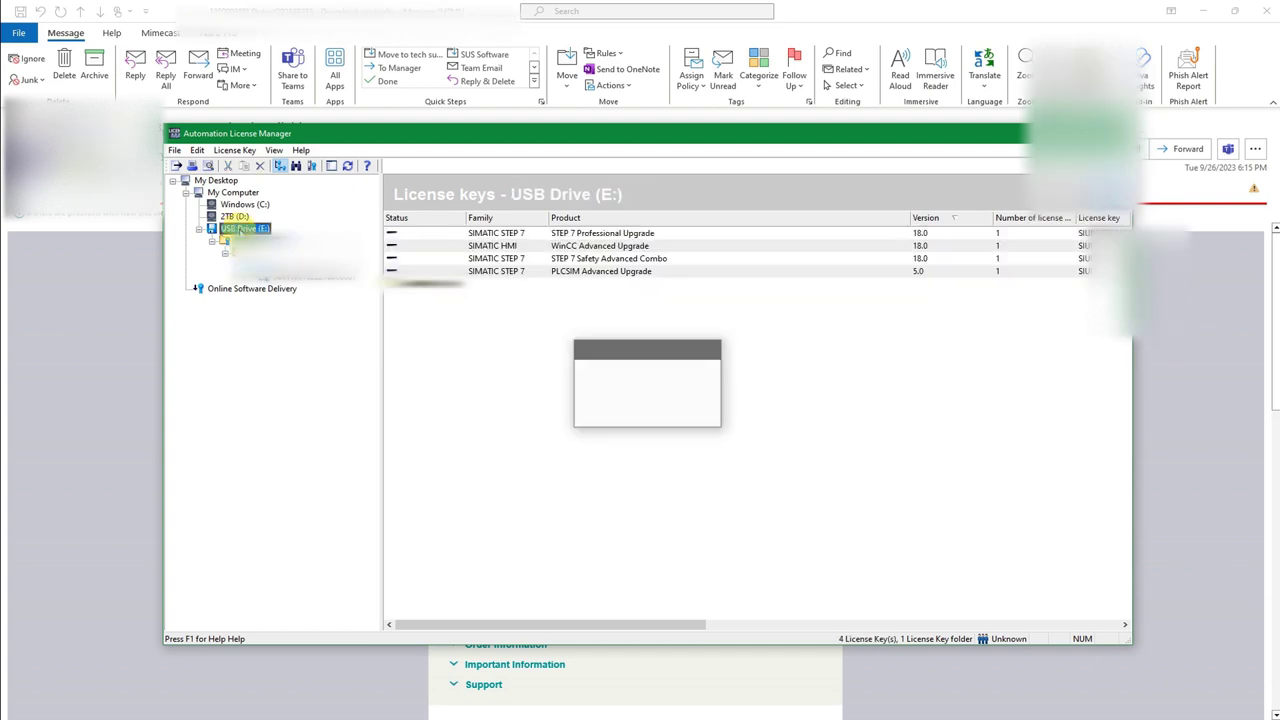
{"action": "left_click", "coordinate": [577, 234]}
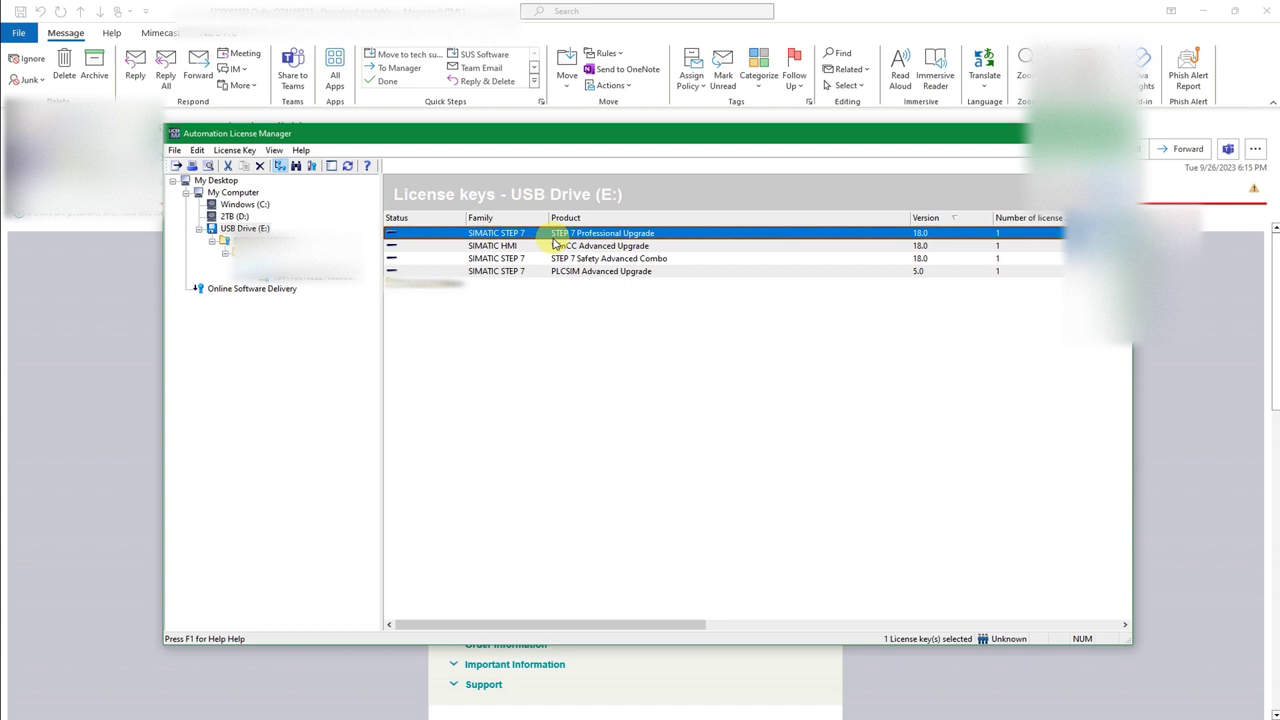
{"action": "left_click", "coordinate": [443, 284]}
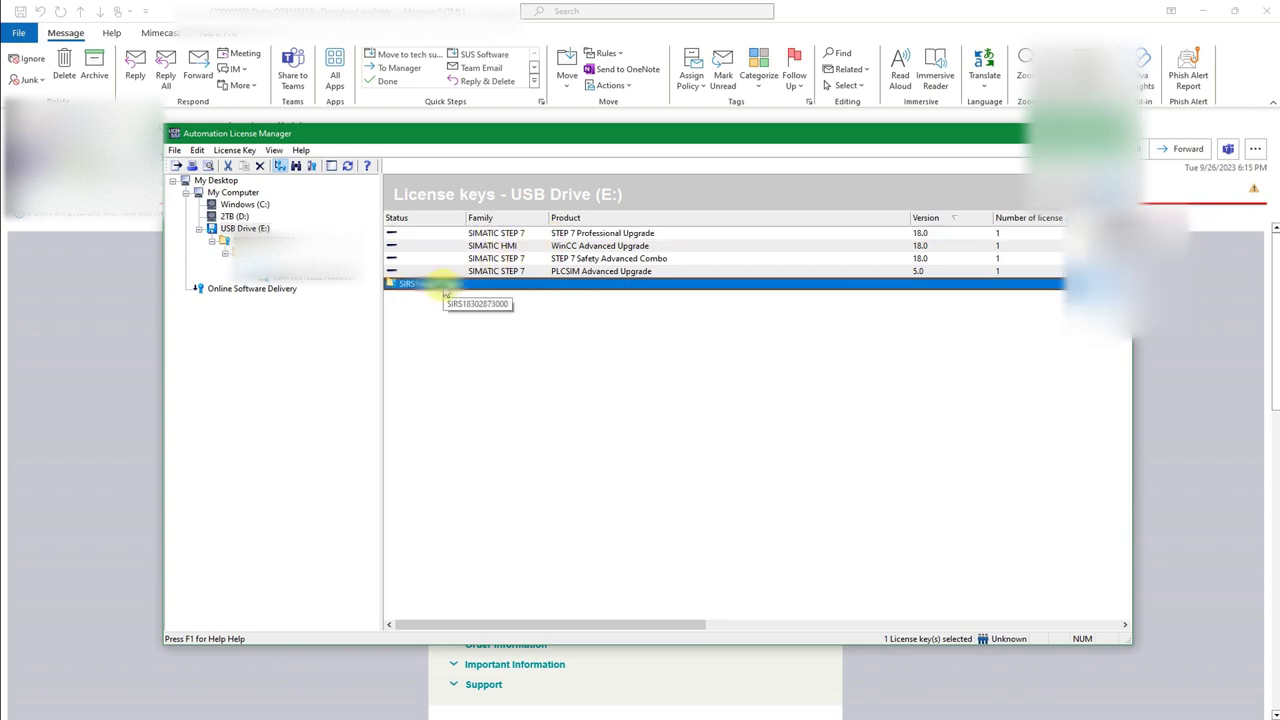
{"action": "right_click", "coordinate": [444, 289]}
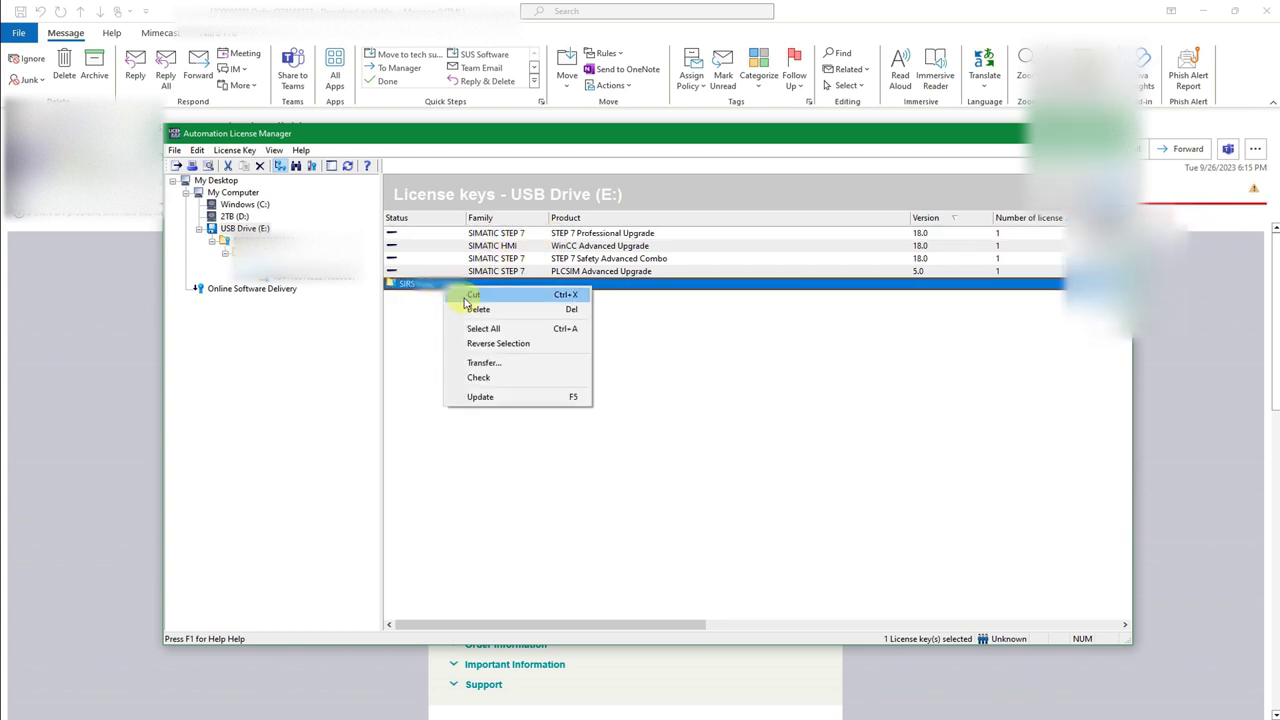
{"action": "left_click", "coordinate": [478, 310]}
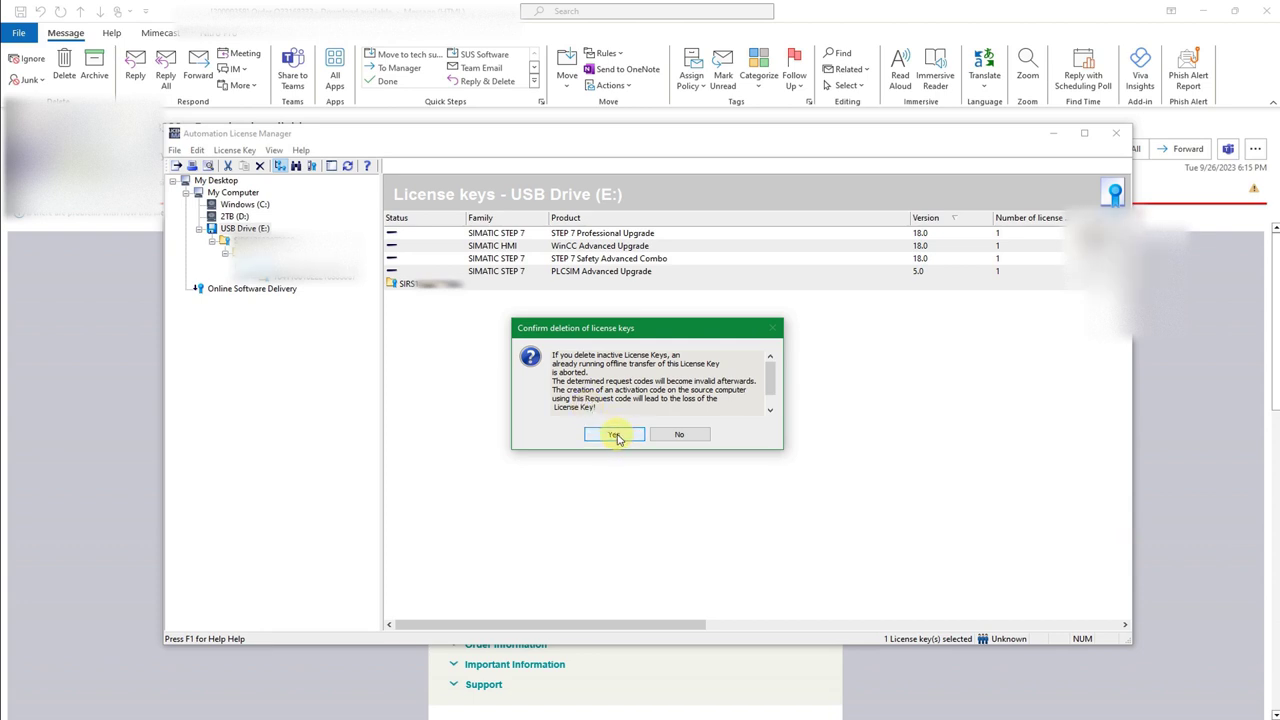
{"action": "left_click", "coordinate": [616, 435]}
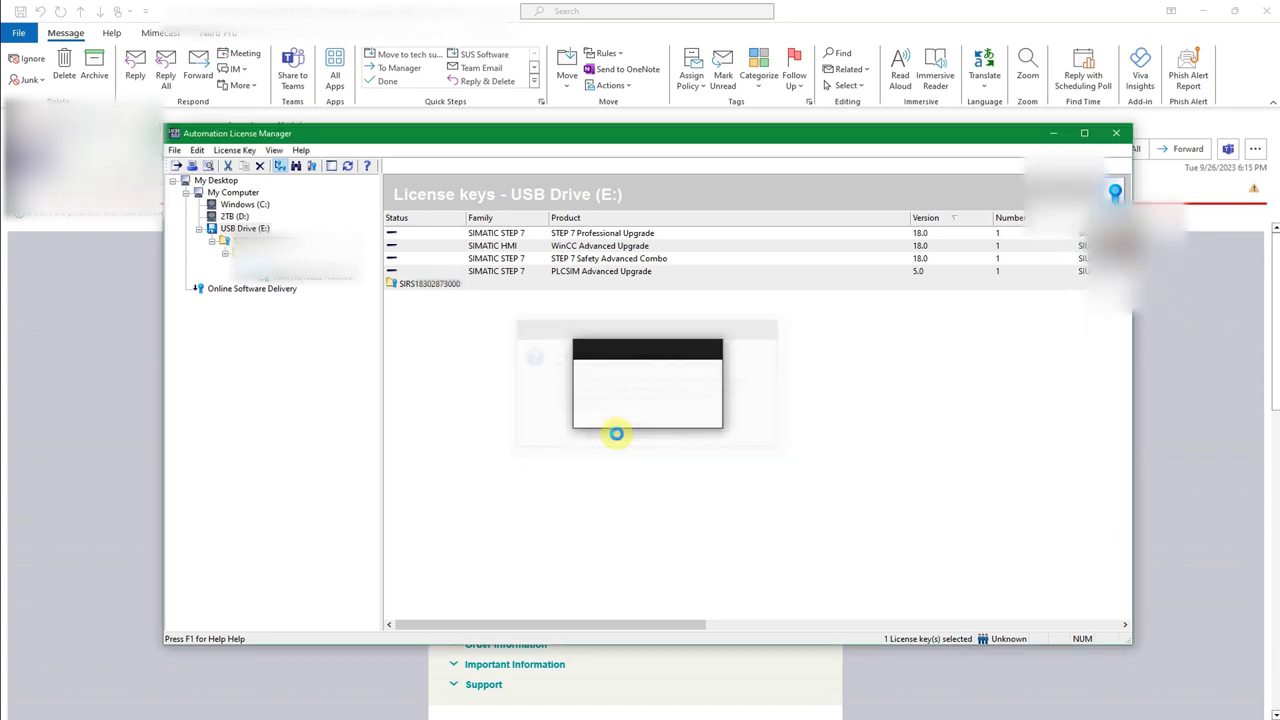
{"action": "left_click", "coordinate": [574, 237]}
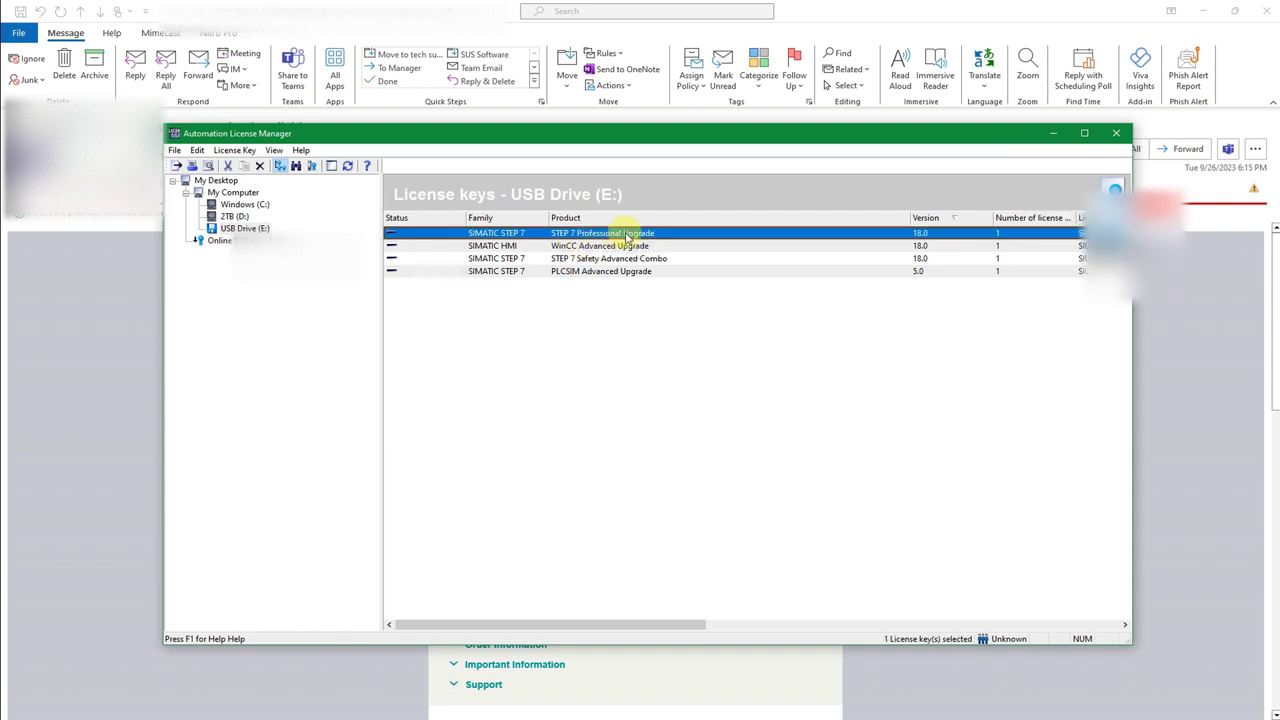